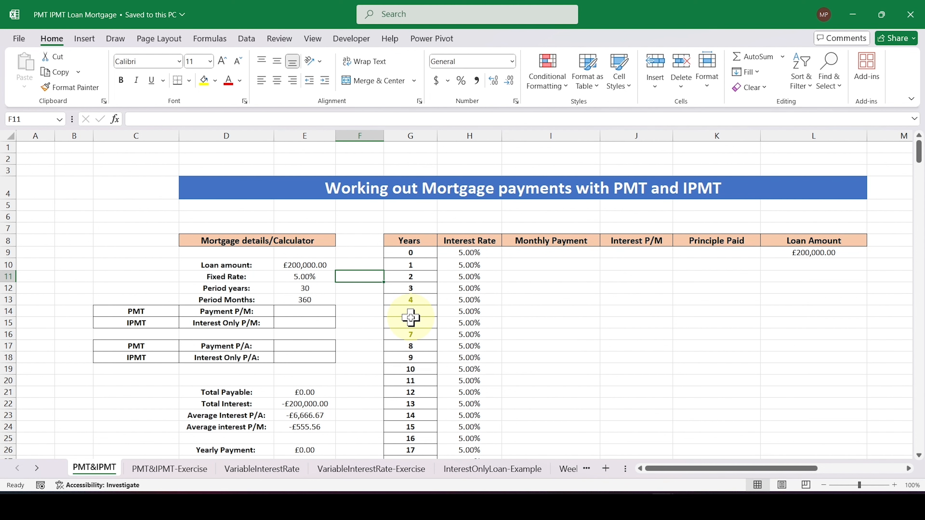
Look over the mortgage details, the yearly payment table and the online mortgage calculator link on the PMT&IPMT sheet.
{"action": "key", "text": "Up"}
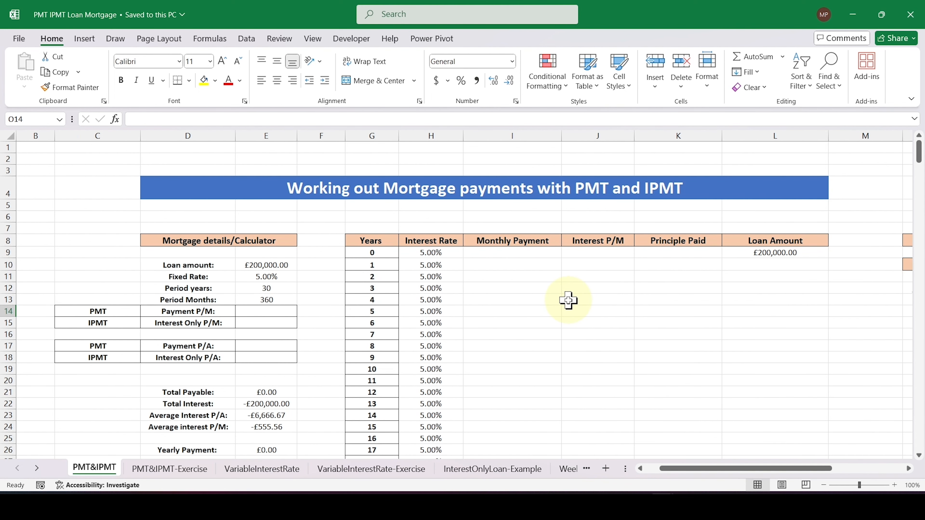
{"action": "scroll", "coordinate": [568, 300], "scroll_direction": "right", "scroll_amount": 2}
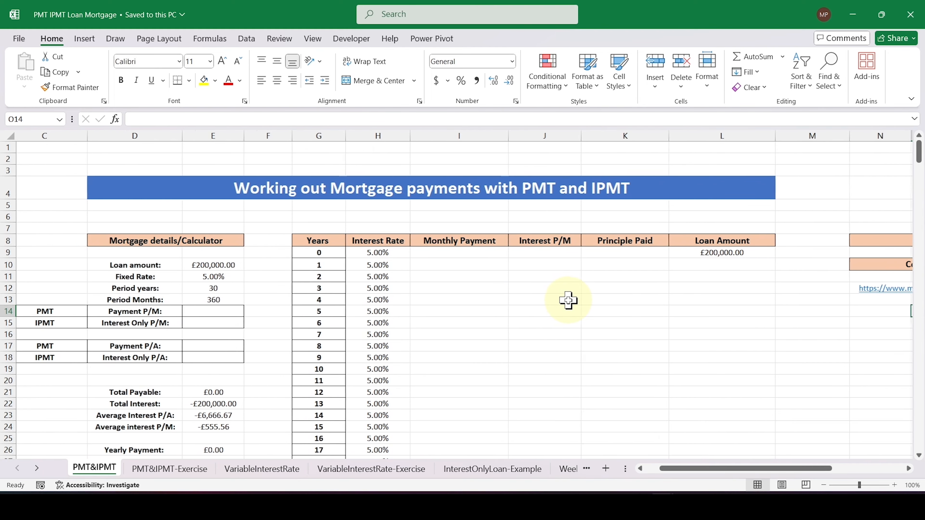
{"action": "scroll", "coordinate": [568, 300], "scroll_direction": "right", "scroll_amount": 3}
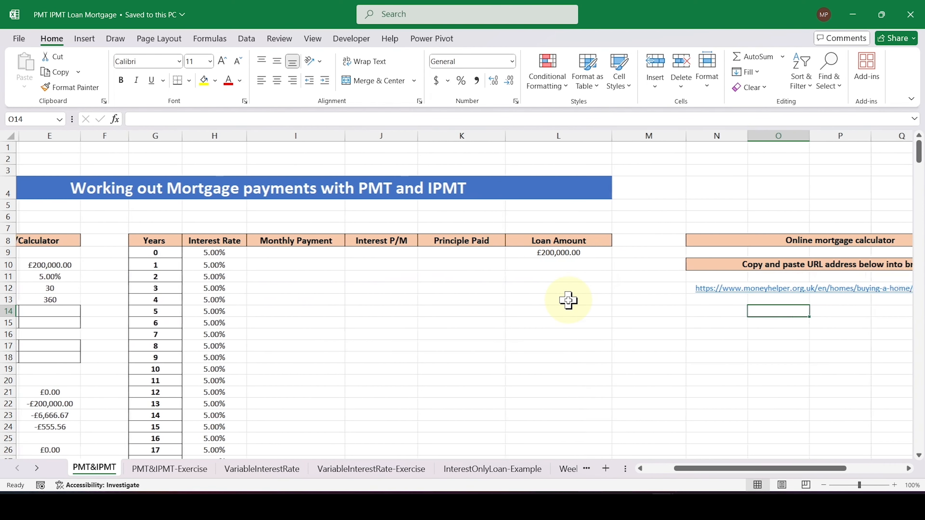
{"action": "scroll", "coordinate": [568, 299], "scroll_direction": "right", "scroll_amount": 2}
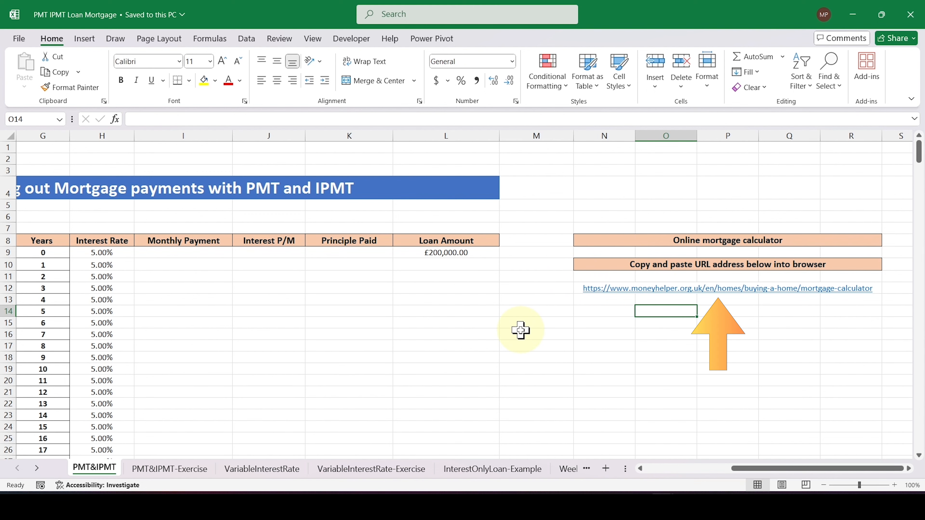
{"action": "scroll", "coordinate": [373, 275], "scroll_direction": "left", "scroll_amount": 7}
{"action": "left_click", "coordinate": [374, 275]}
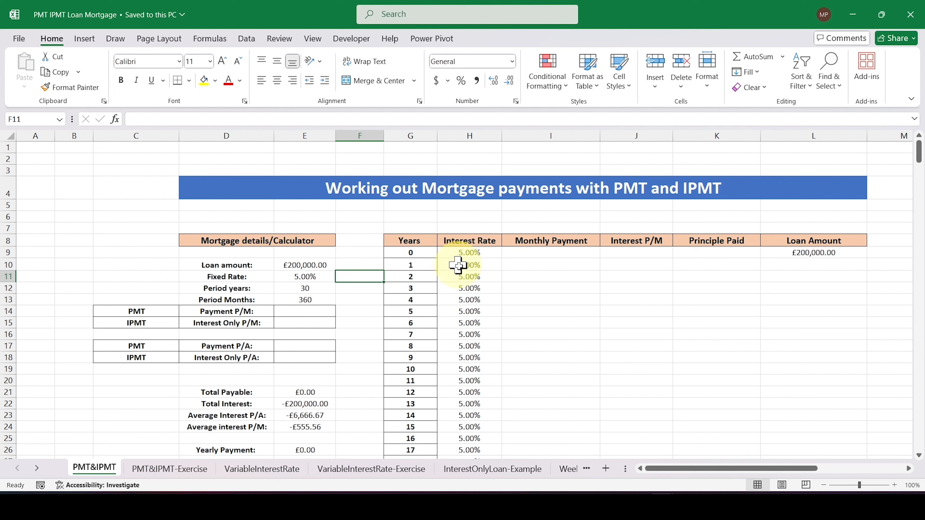
{"action": "left_click", "coordinate": [559, 296]}
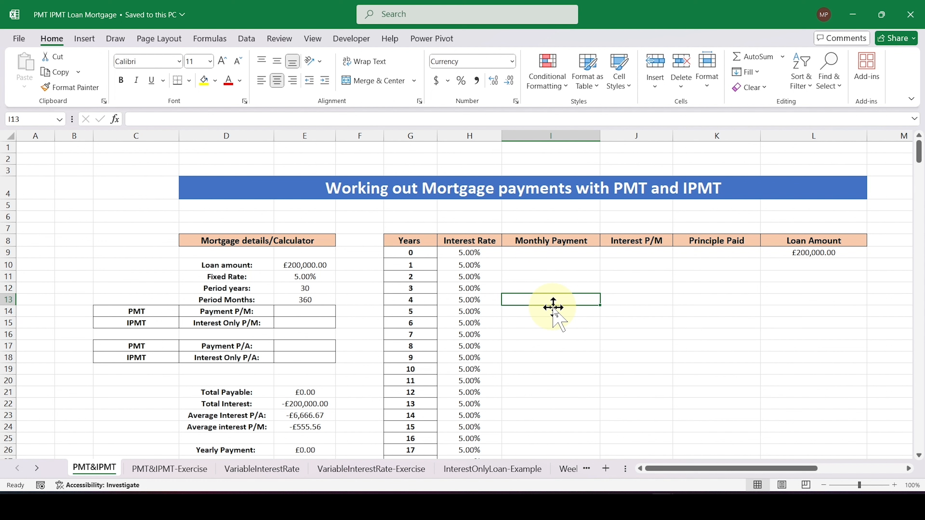
{"action": "left_click", "coordinate": [341, 266]}
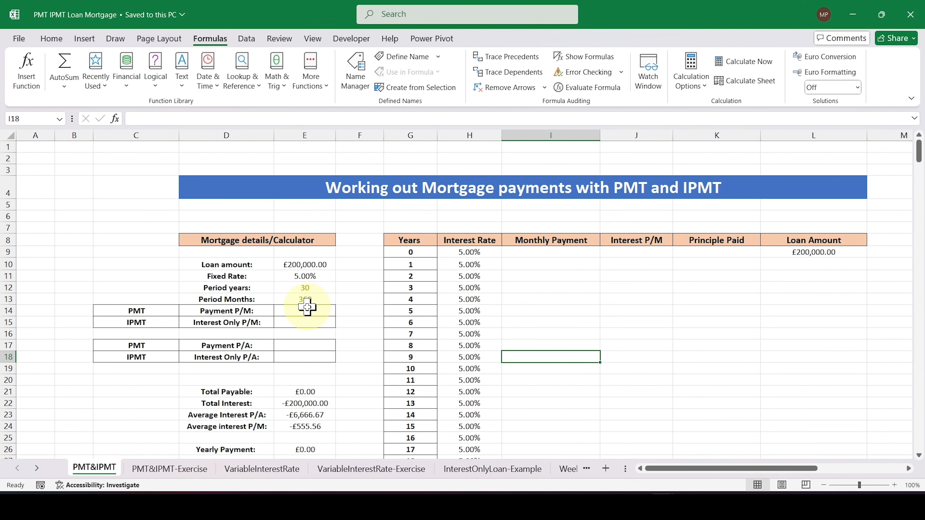
Search for the PMT function and insert it in the monthly payment cell E14.
{"action": "left_click", "coordinate": [301, 308]}
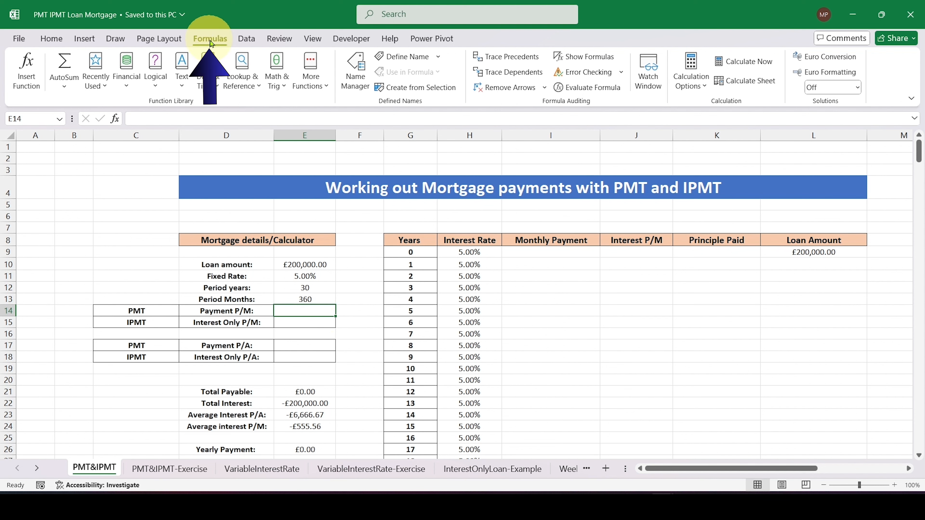
{"action": "left_click", "coordinate": [21, 76]}
{"action": "key", "text": "Escape"}
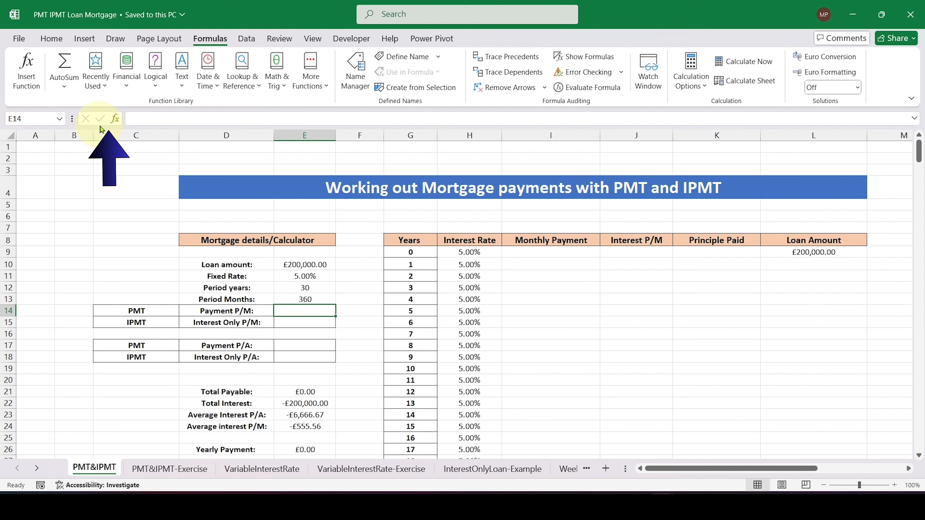
{"action": "left_click", "coordinate": [114, 120]}
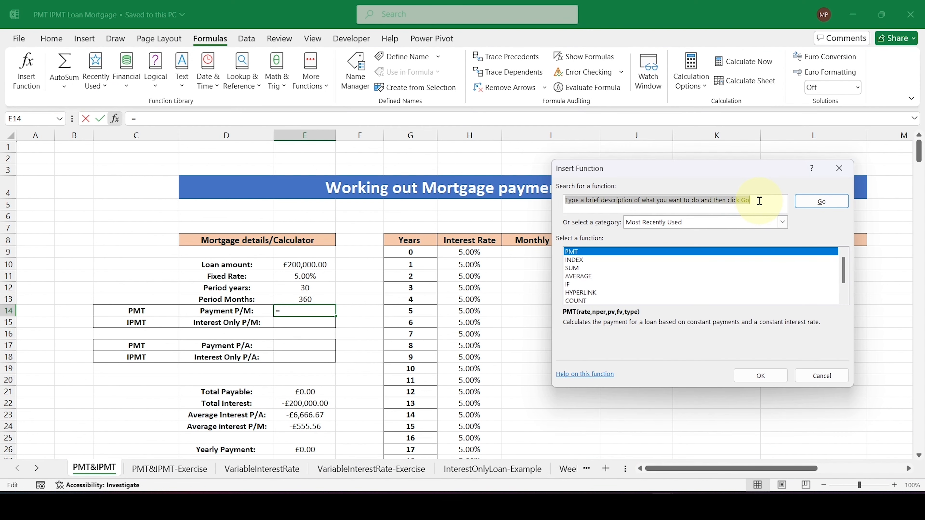
{"action": "type", "text": "pmt"}
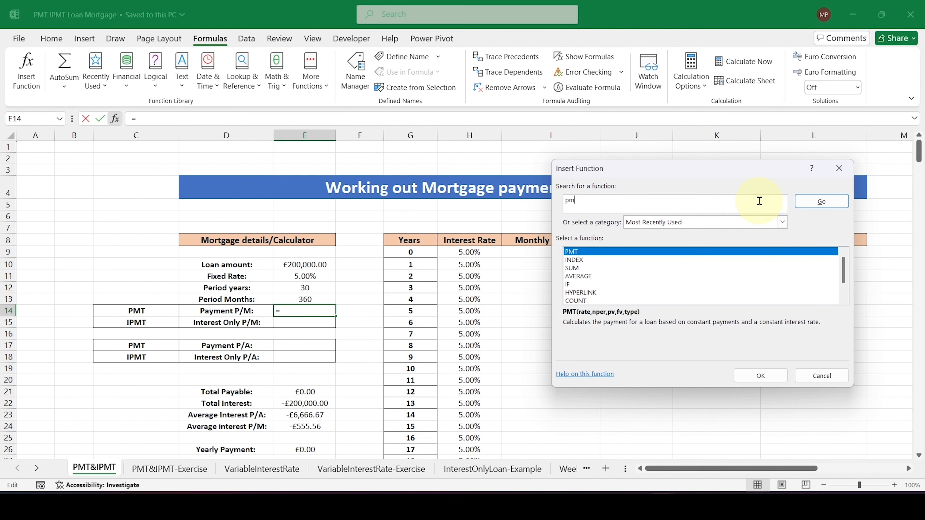
{"action": "left_click", "coordinate": [824, 207]}
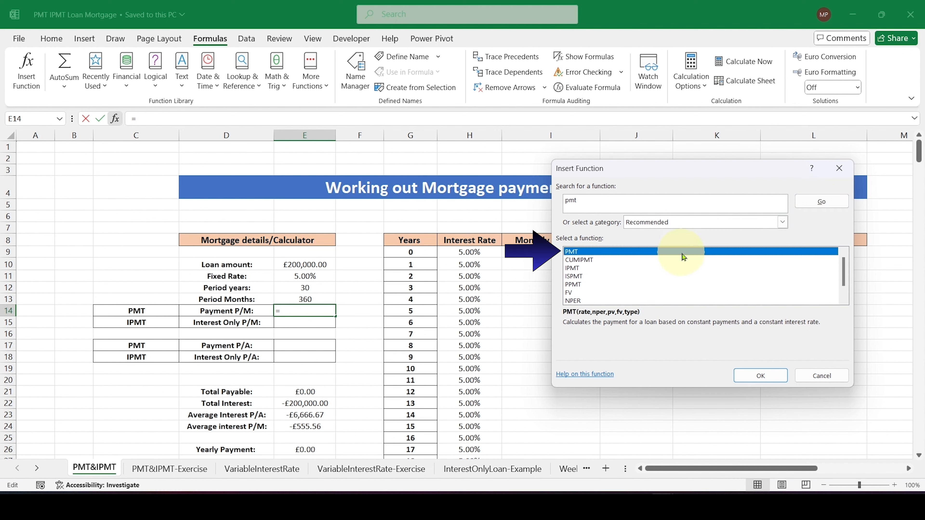
{"action": "left_click", "coordinate": [763, 376]}
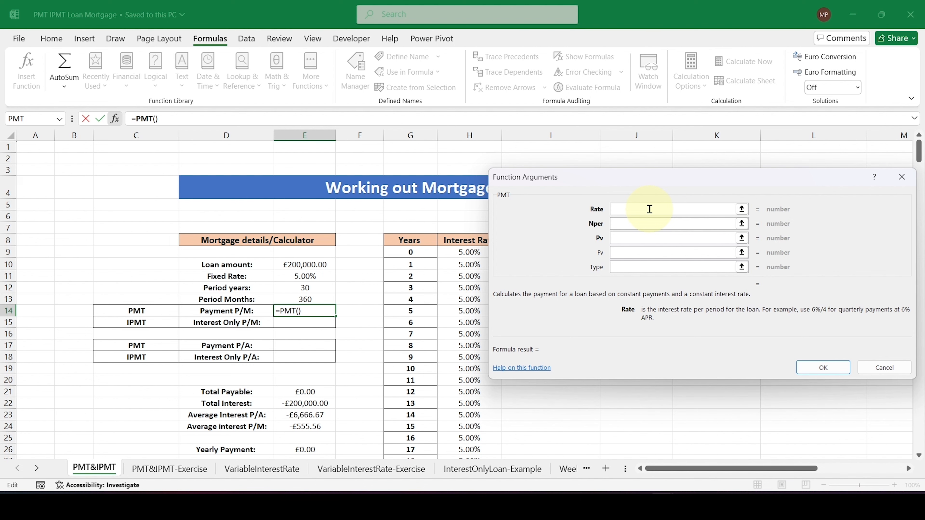
Set the PMT rate argument to E11/12 and go to the Nper argument.
{"action": "left_click_drag", "start_coordinate": [668, 187], "coordinate": [647, 176]}
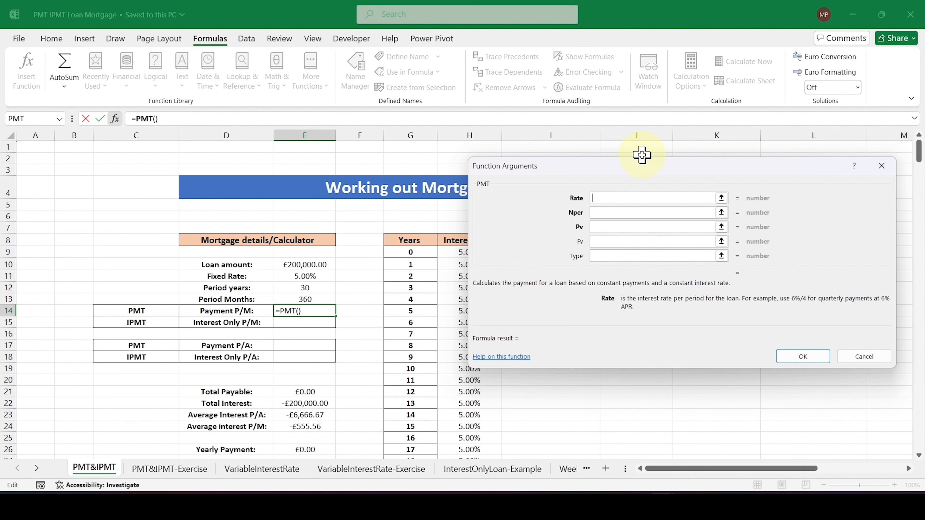
{"action": "left_click_drag", "start_coordinate": [545, 197], "coordinate": [559, 180]}
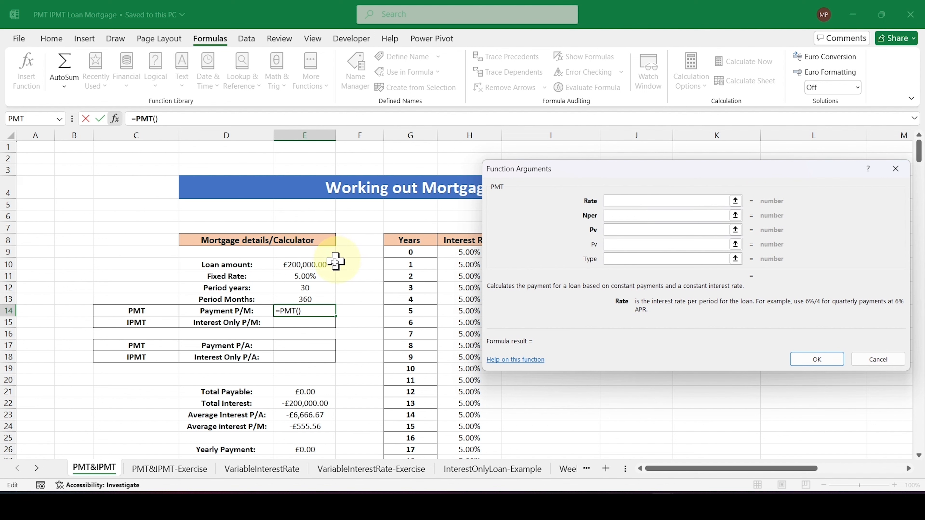
{"action": "left_click", "coordinate": [321, 279]}
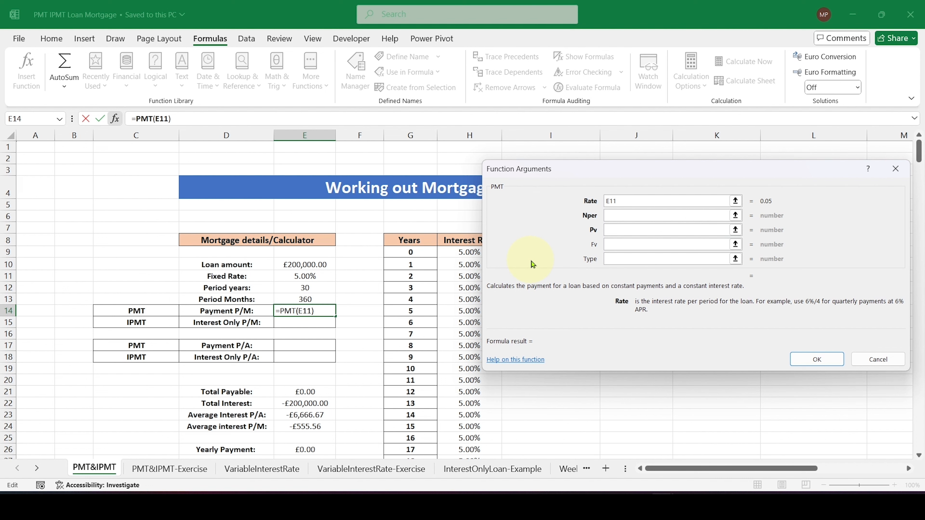
{"action": "type", "text": "/12"}
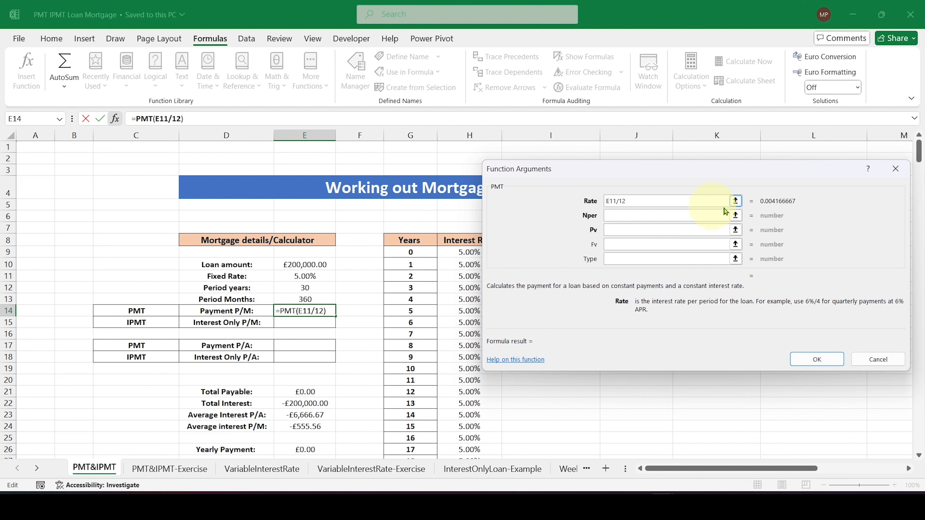
{"action": "left_click", "coordinate": [690, 216]}
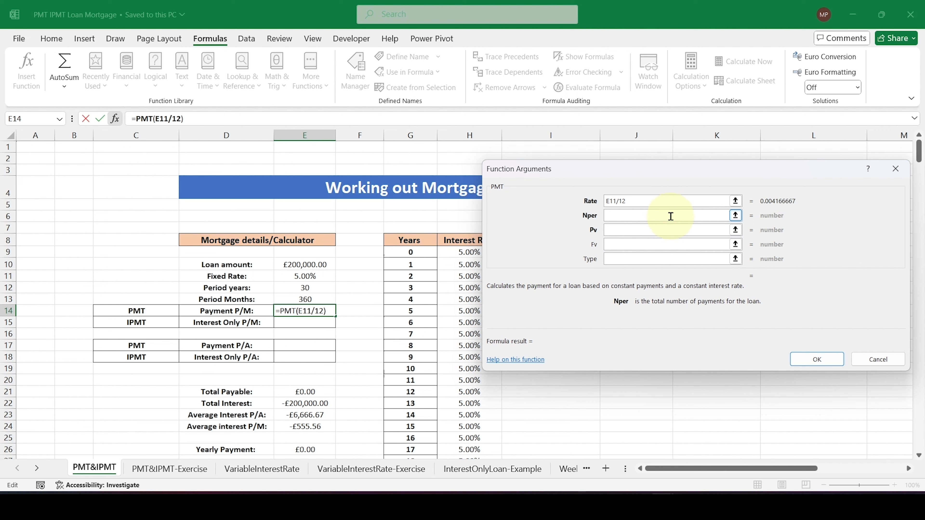
{"action": "left_click", "coordinate": [303, 298]}
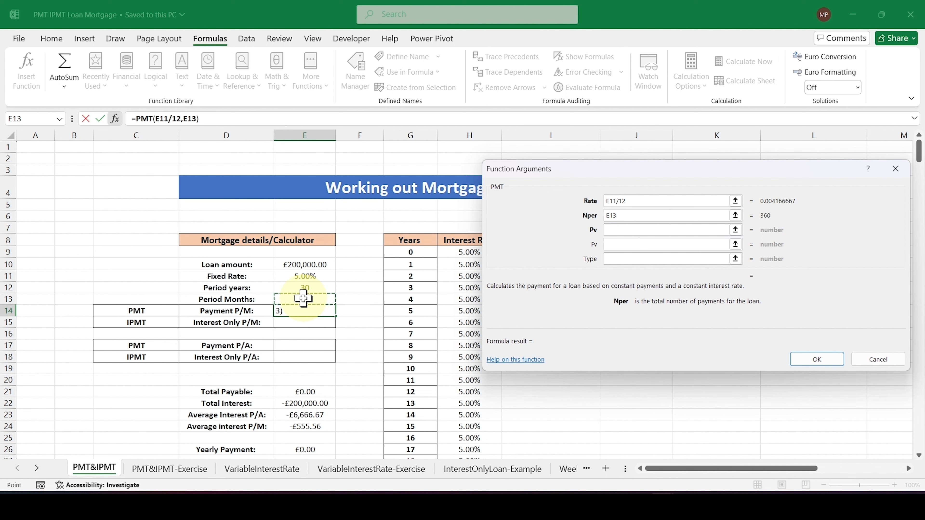
{"action": "key", "text": "BackSpace"}
{"action": "key", "text": "BackSpace"}
{"action": "key", "text": "BackSpace"}
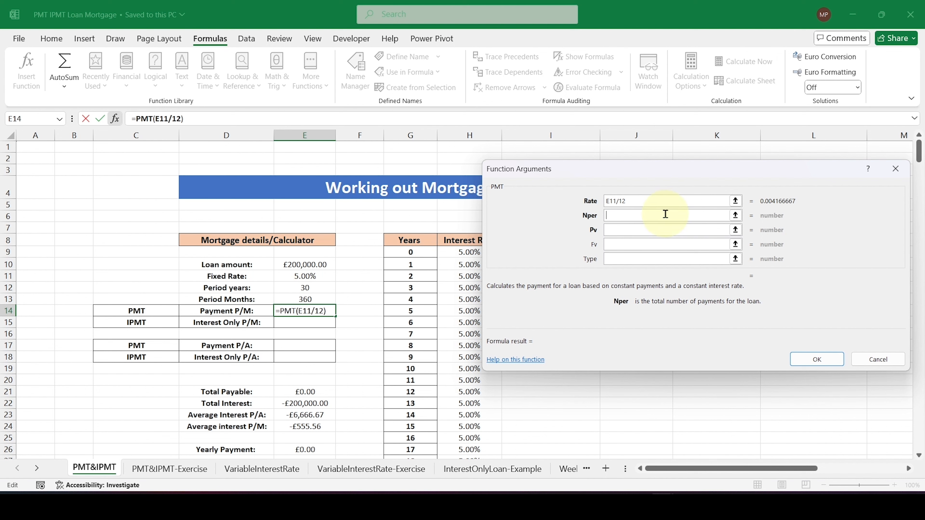
Set the Nper argument to E12*12 and the Pv argument to -E10.
{"action": "left_click", "coordinate": [309, 287]}
{"action": "type", "text": "*12"}
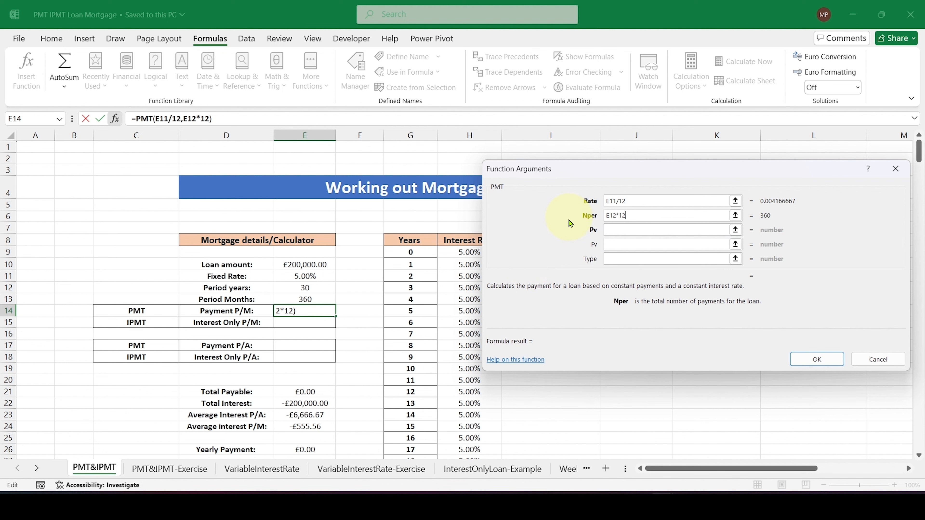
{"action": "left_click", "coordinate": [644, 228]}
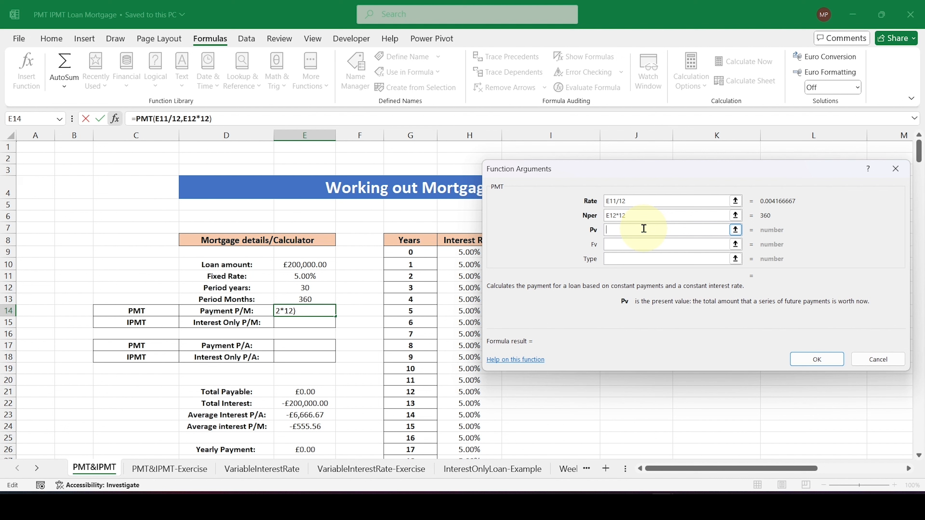
{"action": "type", "text": "-"}
{"action": "left_click", "coordinate": [310, 267]}
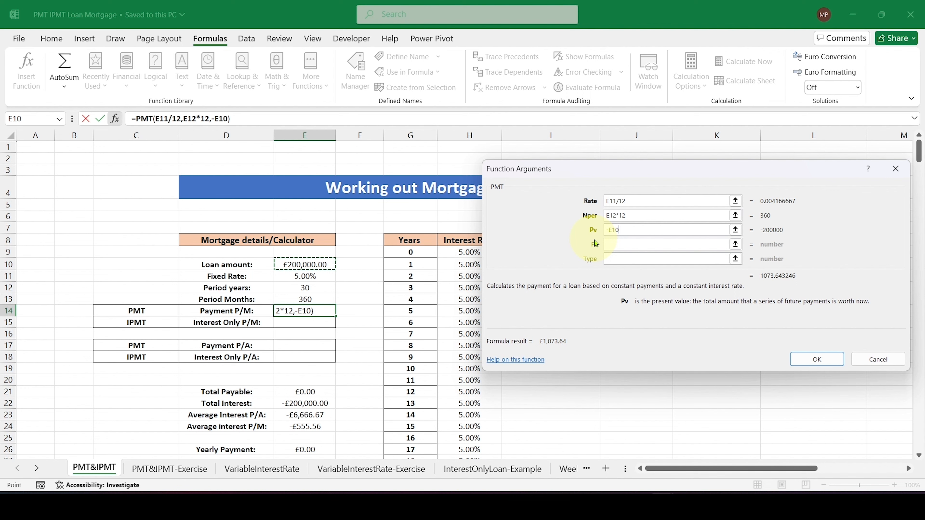
Set the Fv argument to 0 and go to the Type argument.
{"action": "left_click", "coordinate": [619, 244]}
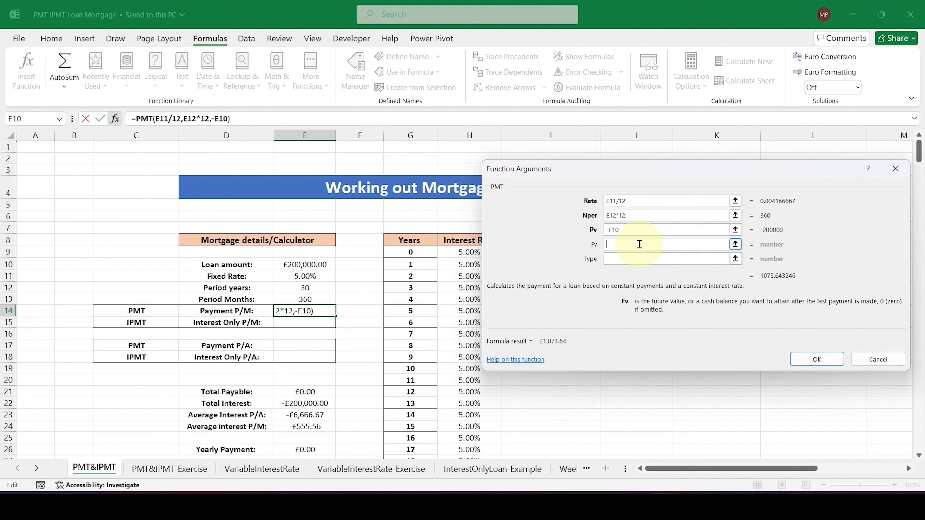
{"action": "type", "text": "0"}
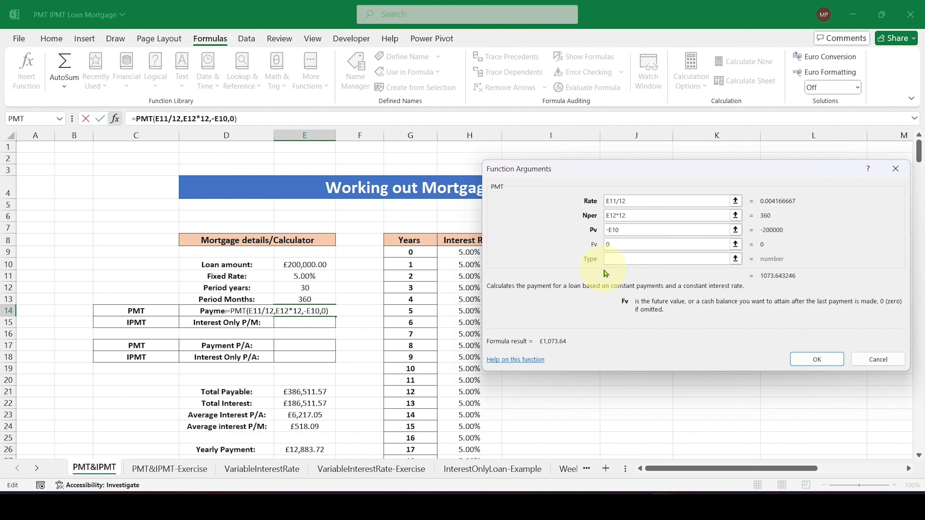
{"action": "left_click", "coordinate": [623, 259]}
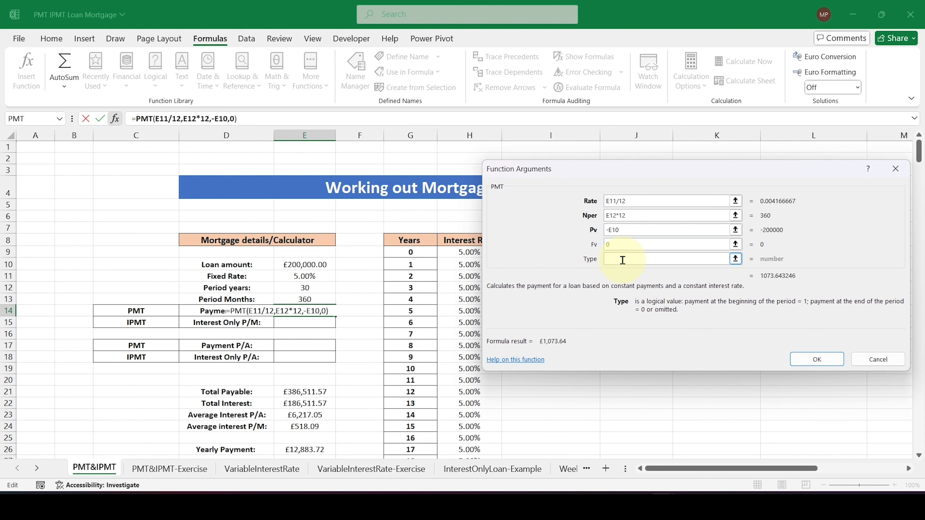
{"action": "type", "text": "0"}
{"action": "key", "text": "BackSpace"}
{"action": "type", "text": "1"}
{"action": "key", "text": "BackSpace"}
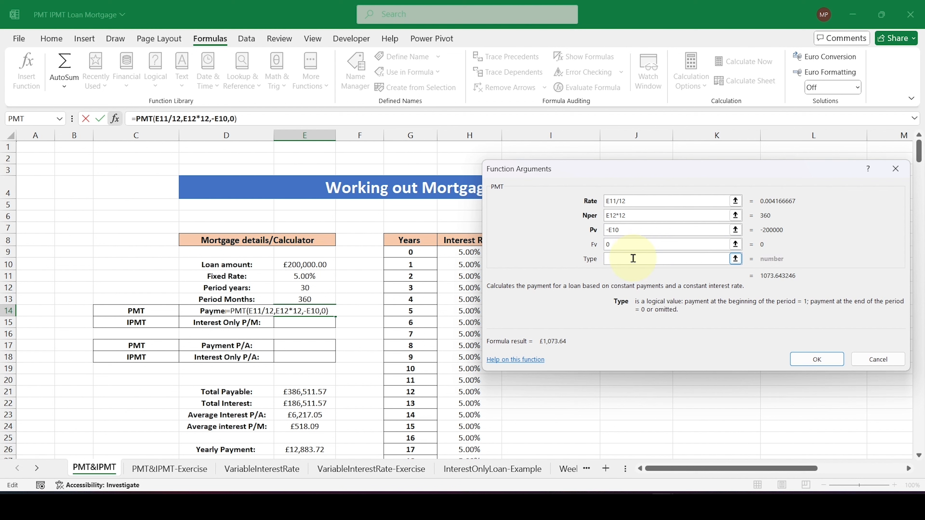
Set the Type argument to 0 and complete the monthly payment formula.
{"action": "type", "text": "0"}
{"action": "left_click", "coordinate": [807, 361]}
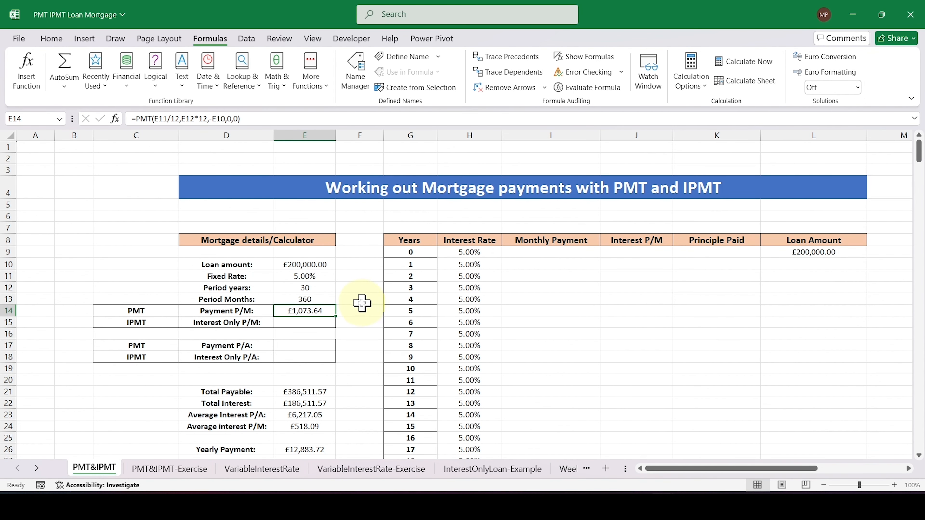
{"action": "left_click", "coordinate": [357, 311]}
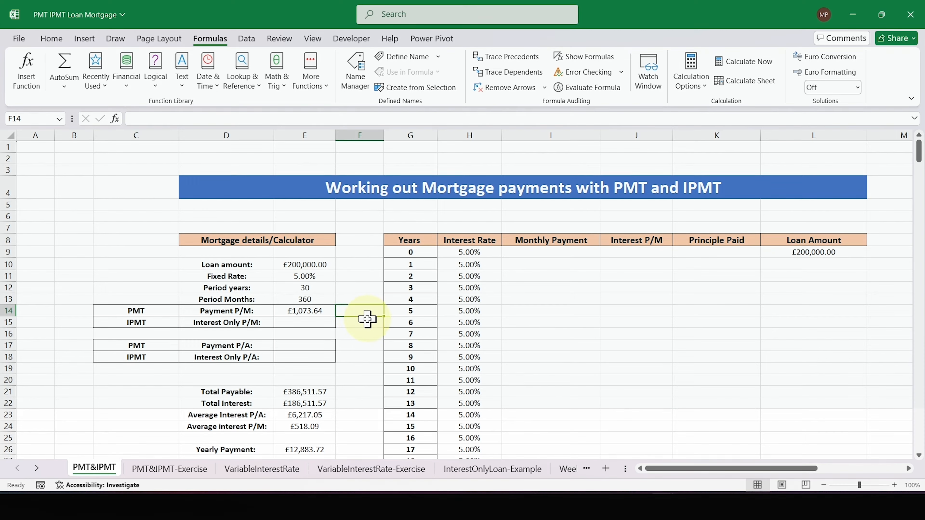